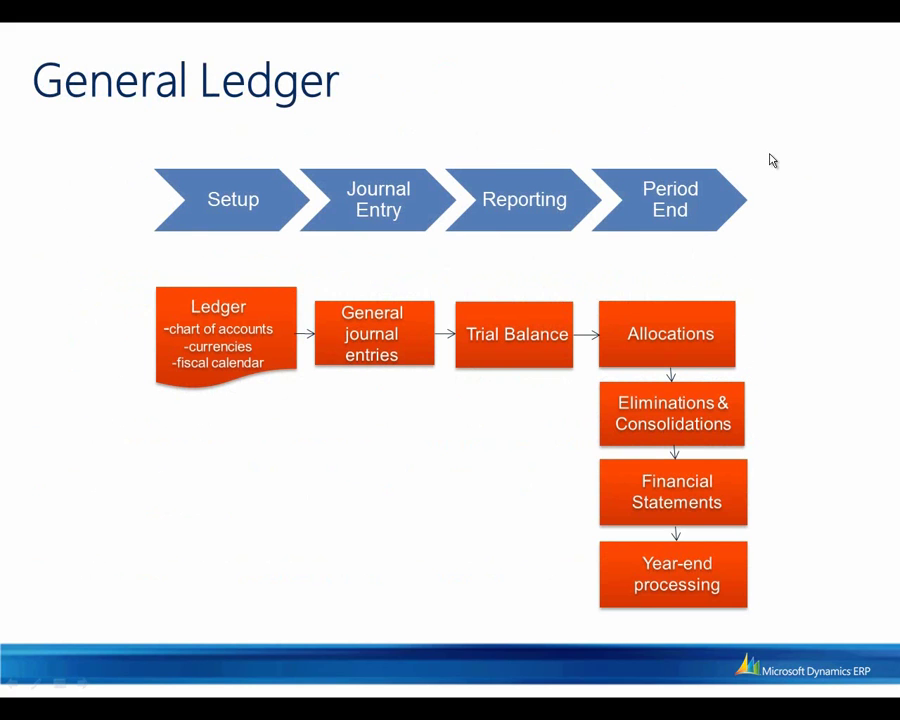
Advance the slideshow past the General Ledger flow slide to the closing Microsoft copyright slide.
click(766, 150)
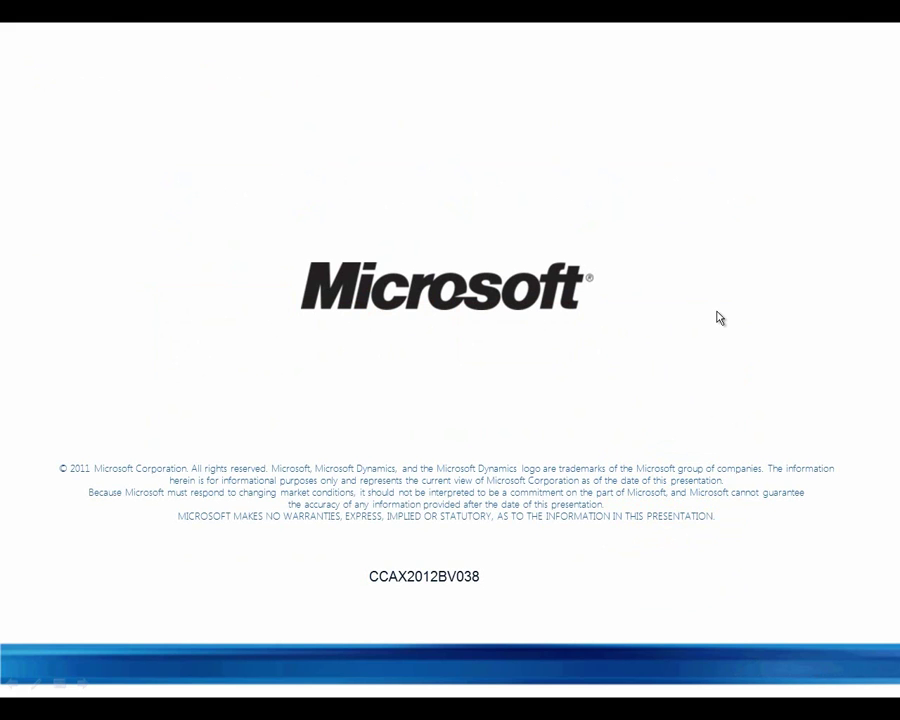
End the slideshow and switch to the Dynamics AX General ledger window.
key(Escape)
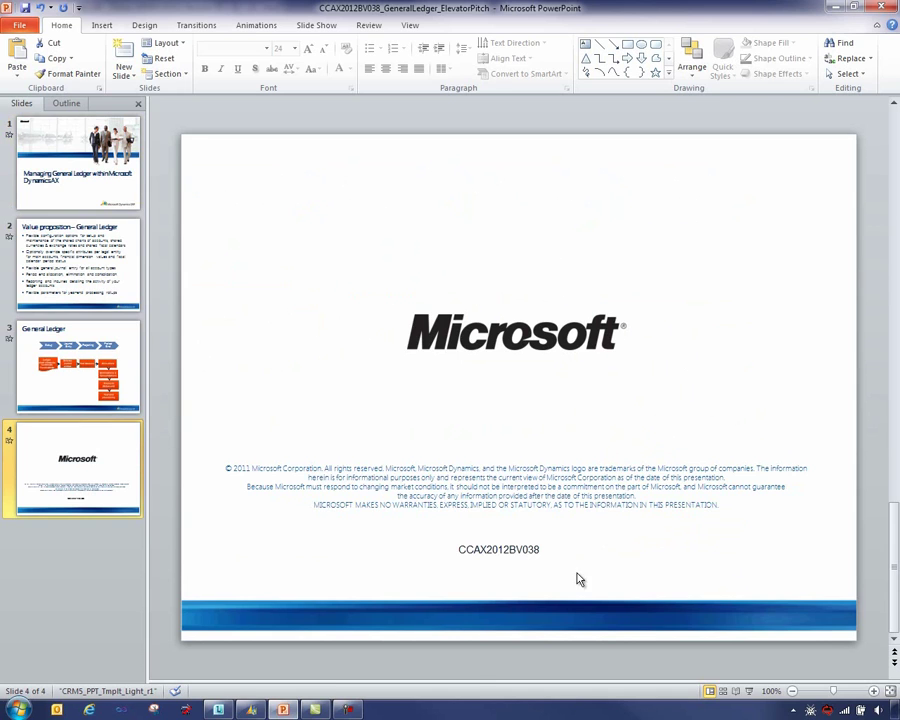
click(250, 709)
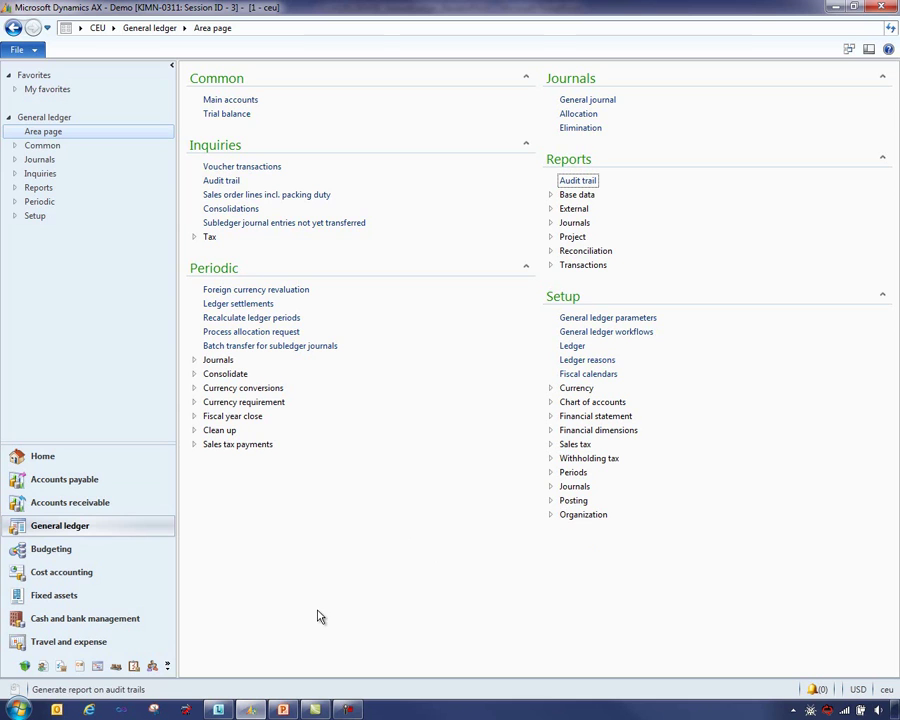
View the Main accounts list, then go back to the area page and open Trial balance.
click(248, 104)
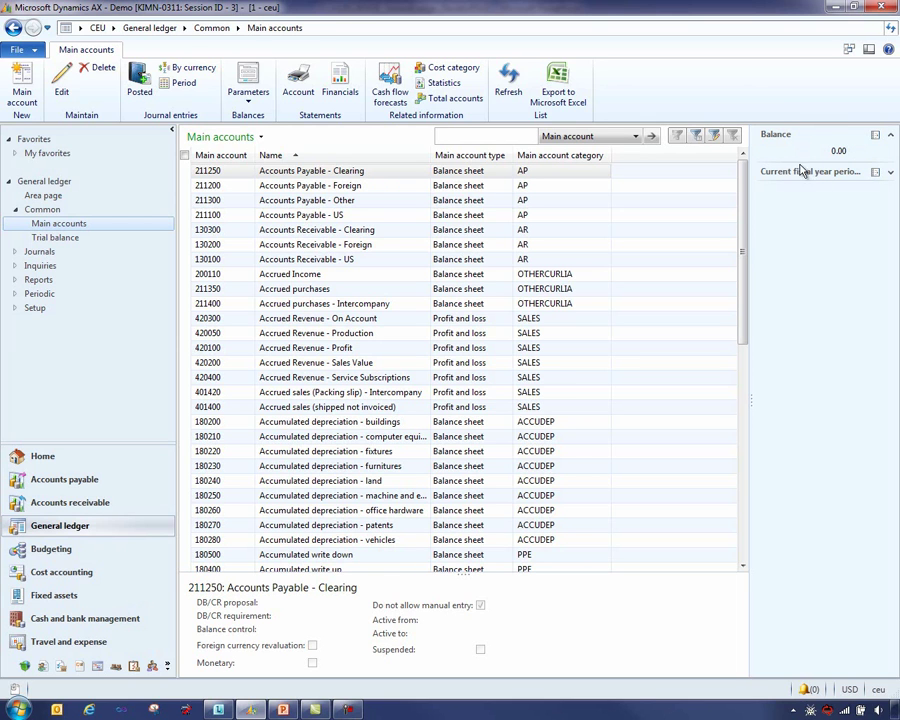
click(38, 195)
click(226, 116)
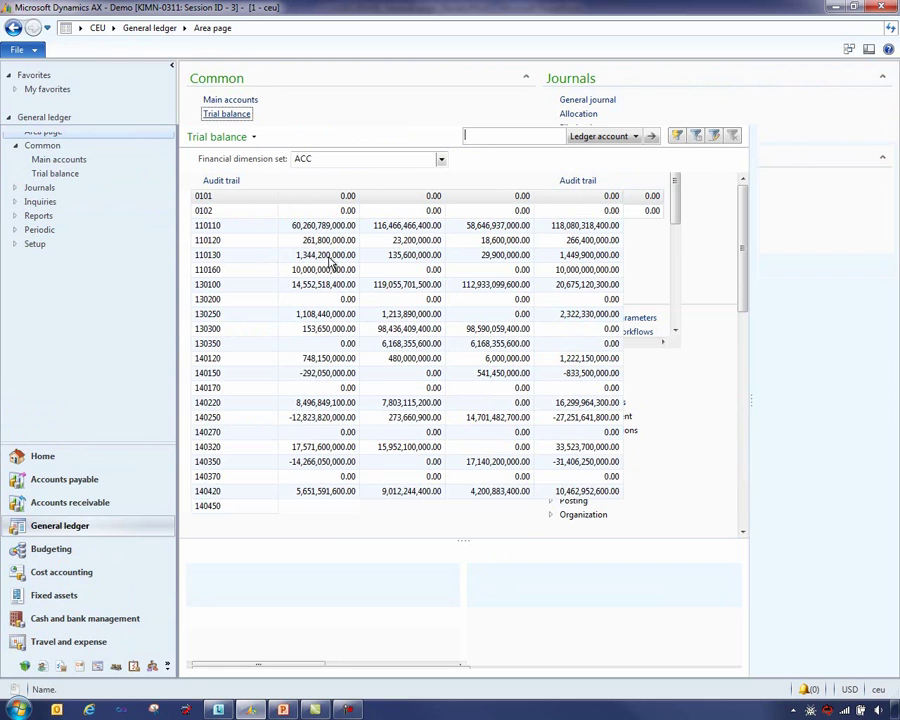
Keep ACC as the trial balance's financial dimension set and return to the General ledger area page.
click(438, 159)
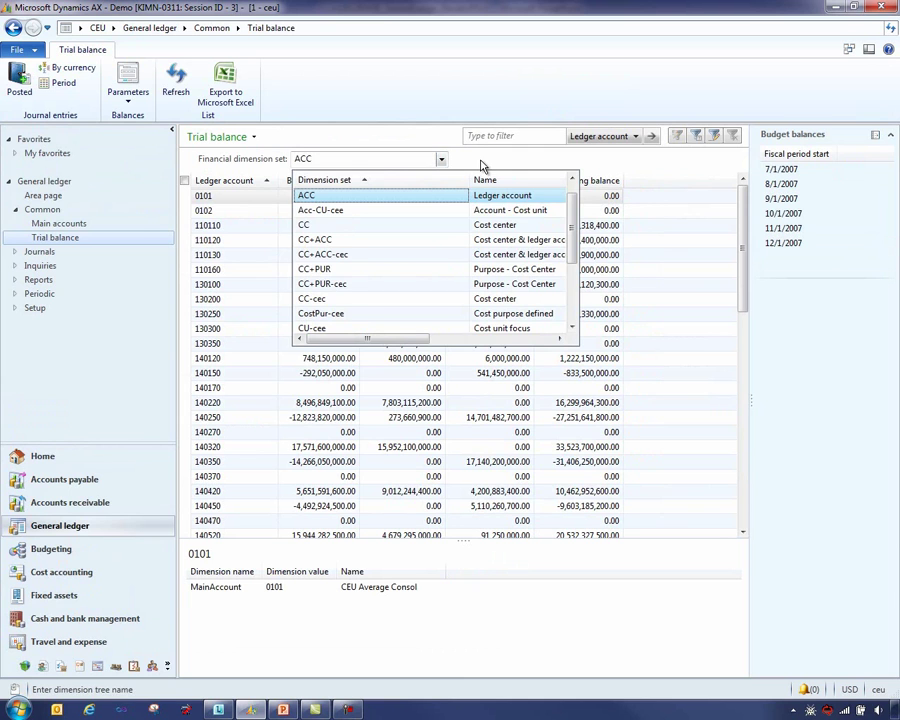
click(481, 165)
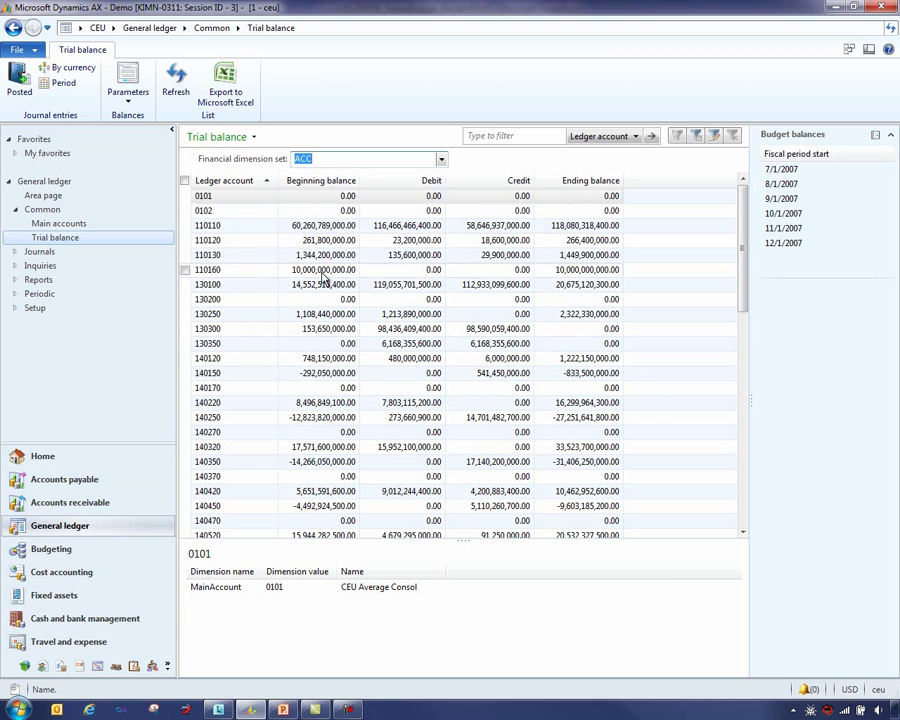
click(43, 195)
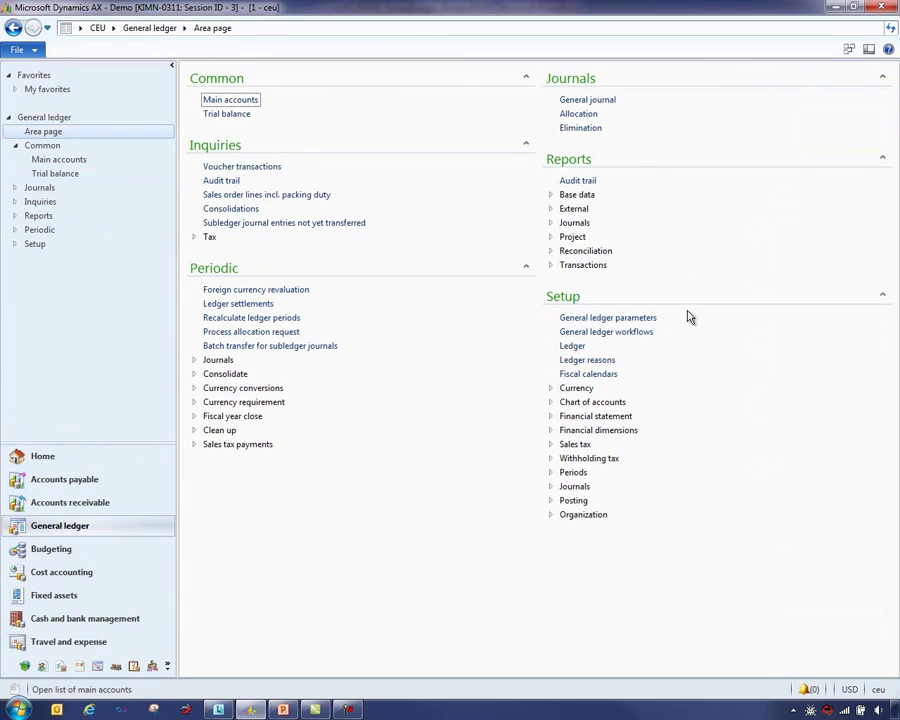
Open the general journal batch's voucher lines and keep Ledger as the first line's account type.
click(608, 101)
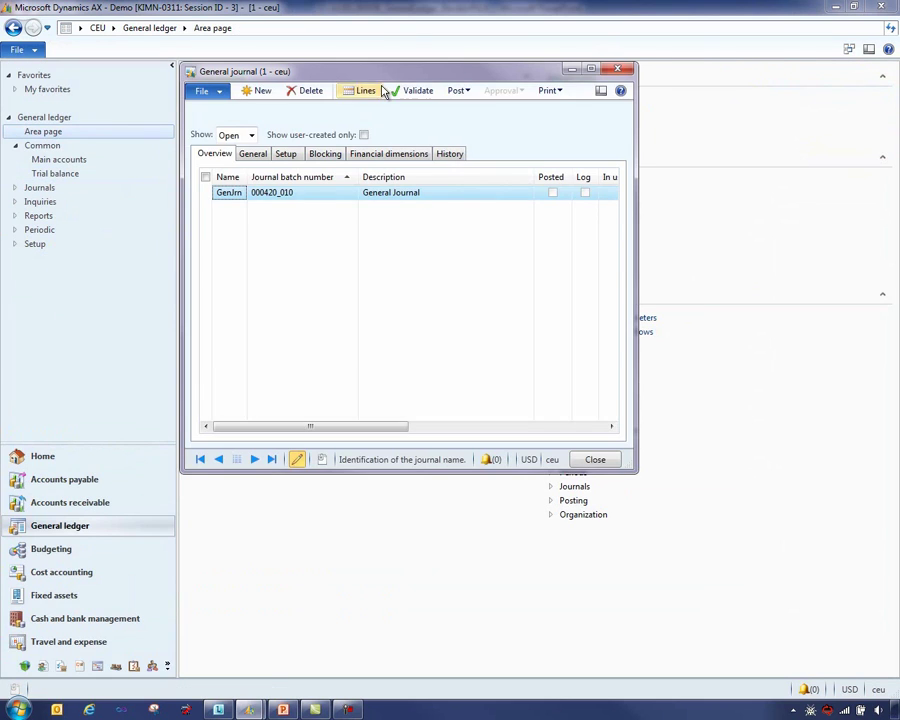
click(366, 91)
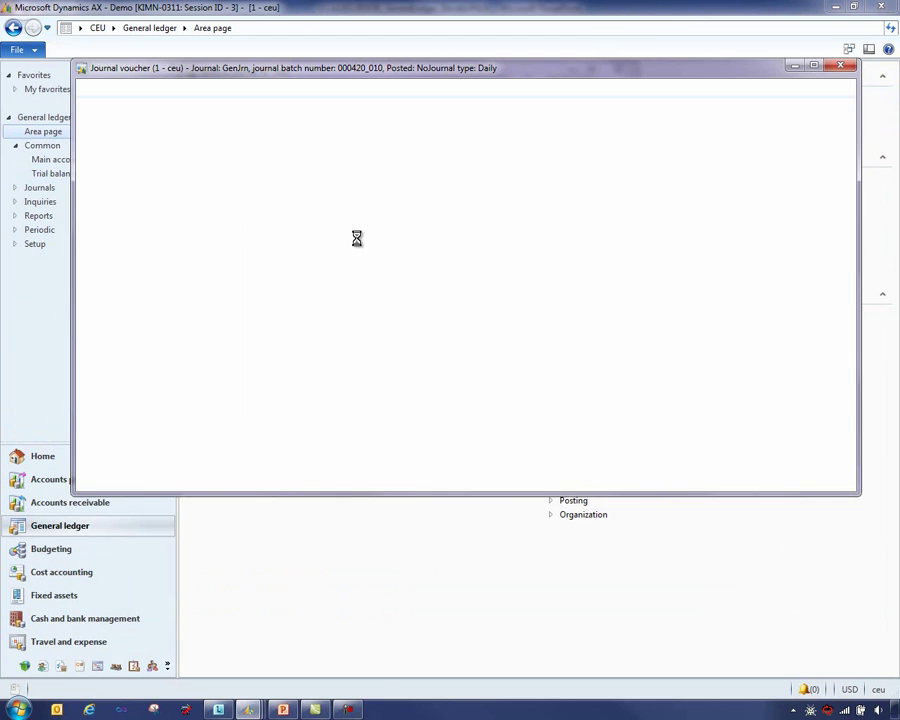
key(Delete)
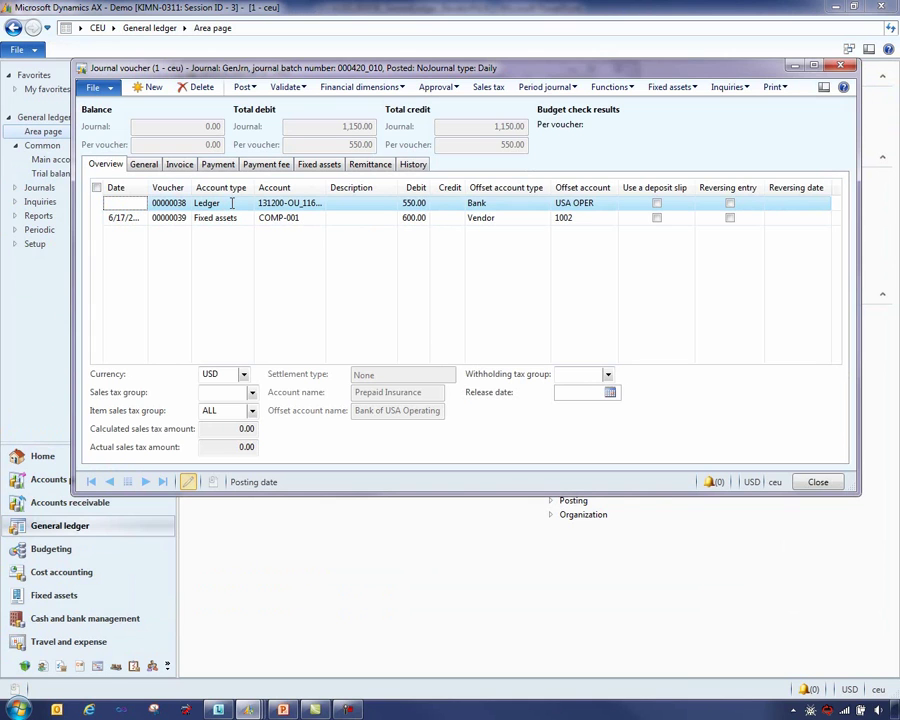
click(238, 203)
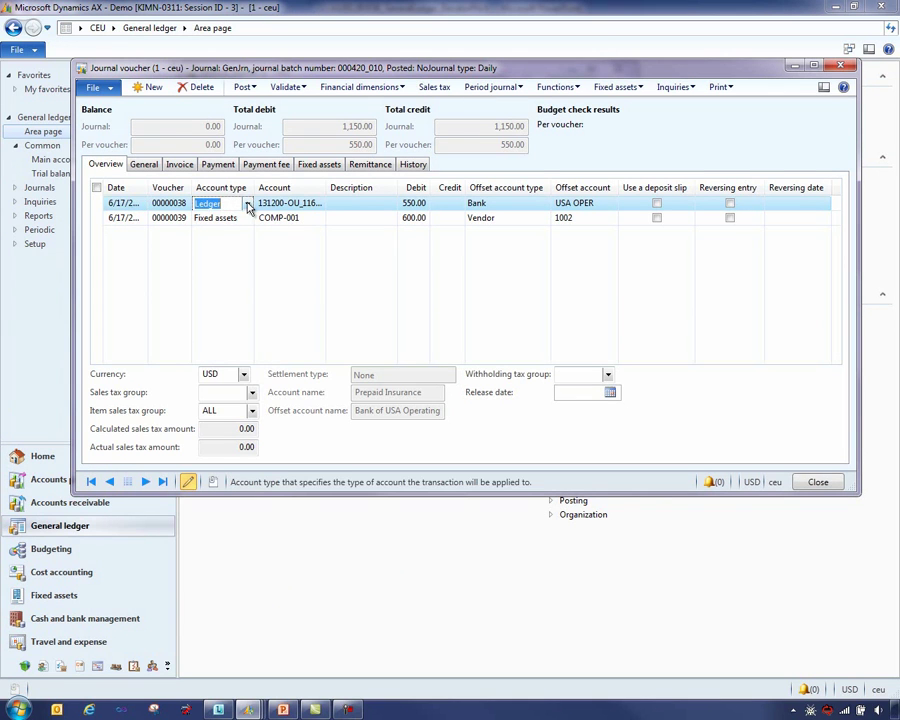
click(247, 204)
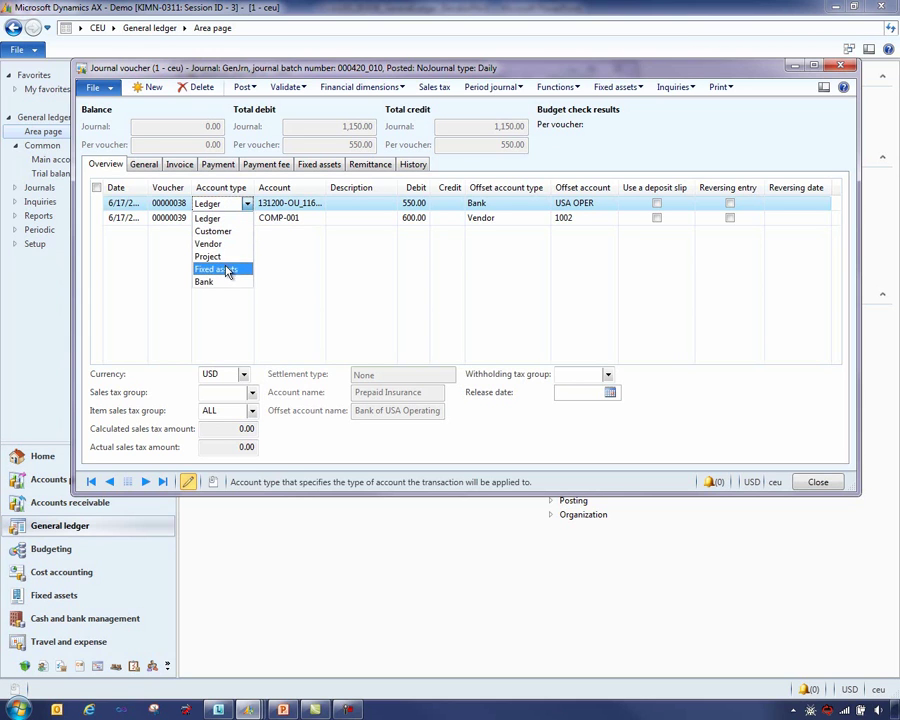
click(226, 219)
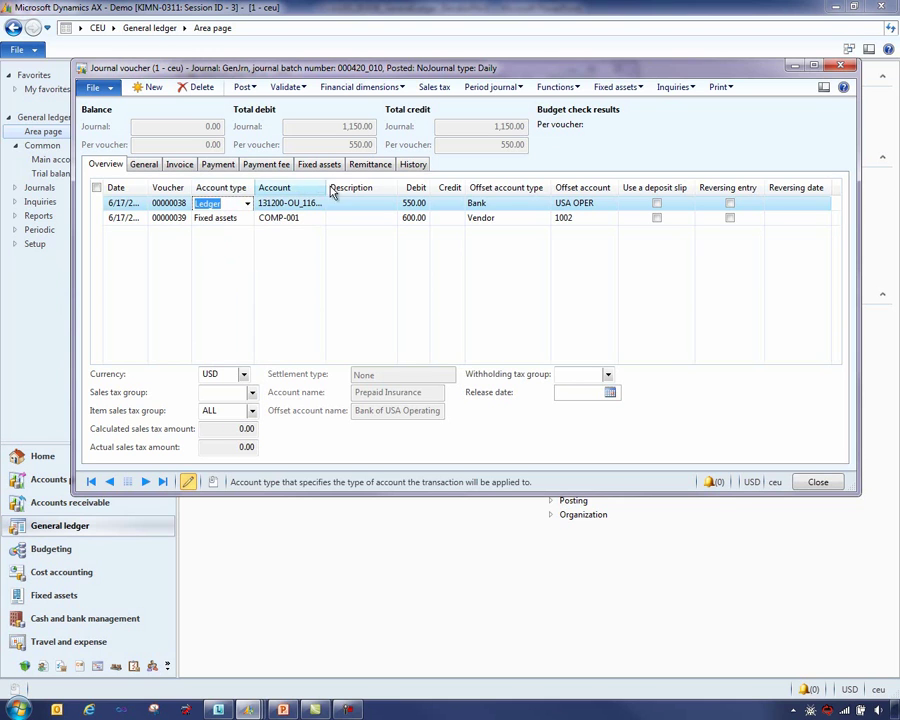
Widen the Account column and select the second line's COMP-001 Fixed assets account.
drag(325, 183, 421, 188)
mouse_move(399, 203)
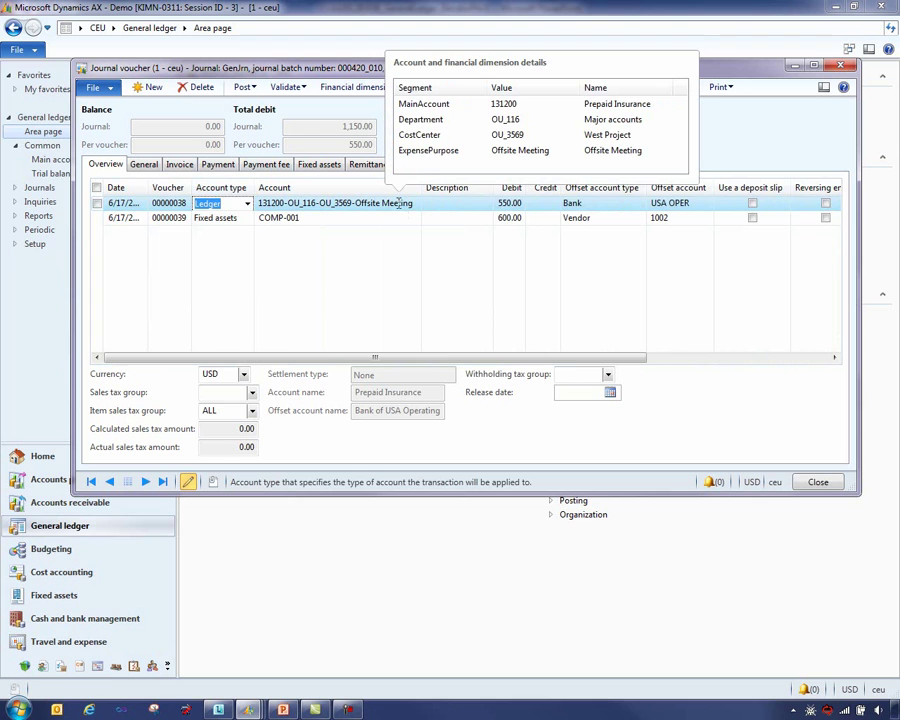
click(222, 218)
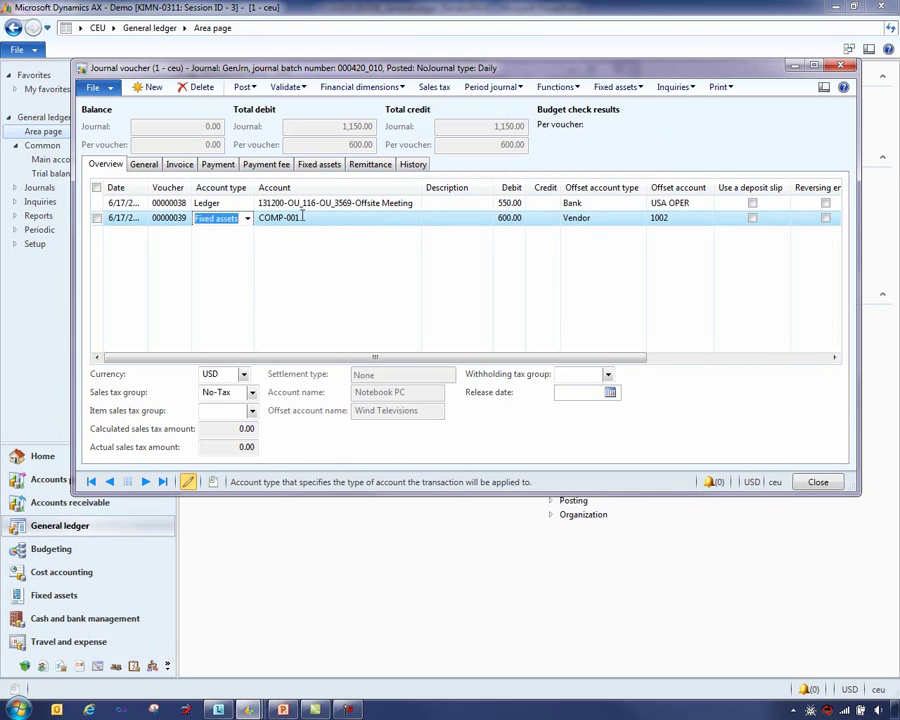
mouse_move(306, 226)
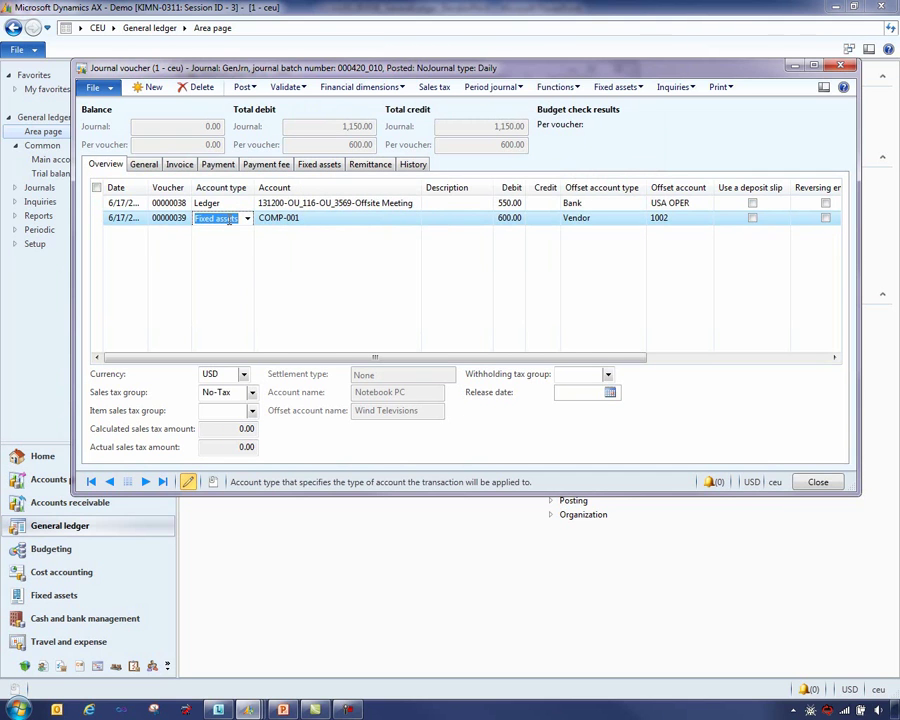
click(303, 220)
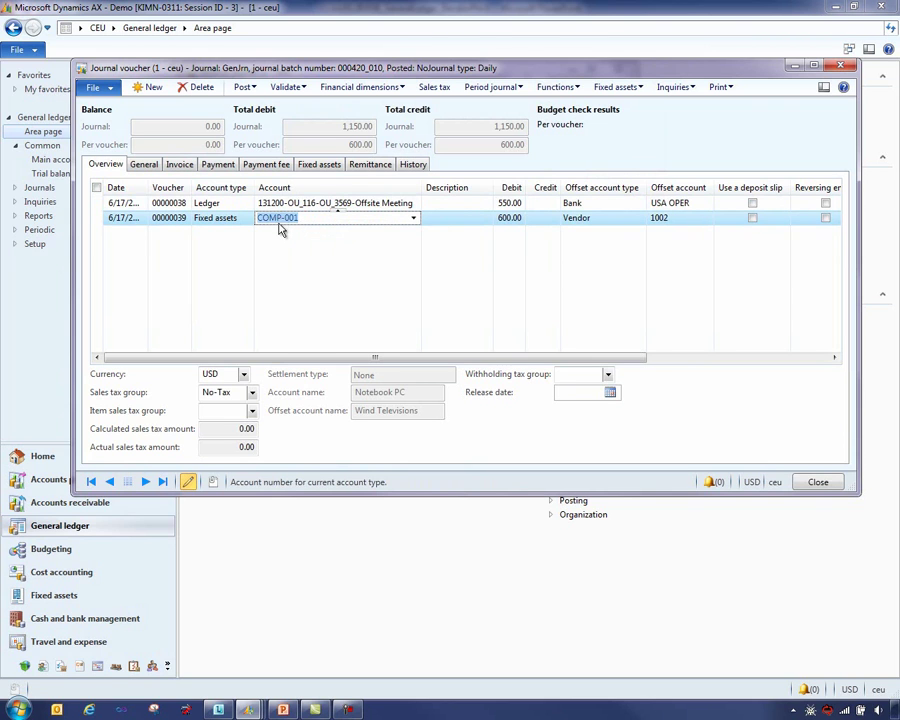
Review the financial dimension options, restore the Account column width, and close the voucher.
click(403, 88)
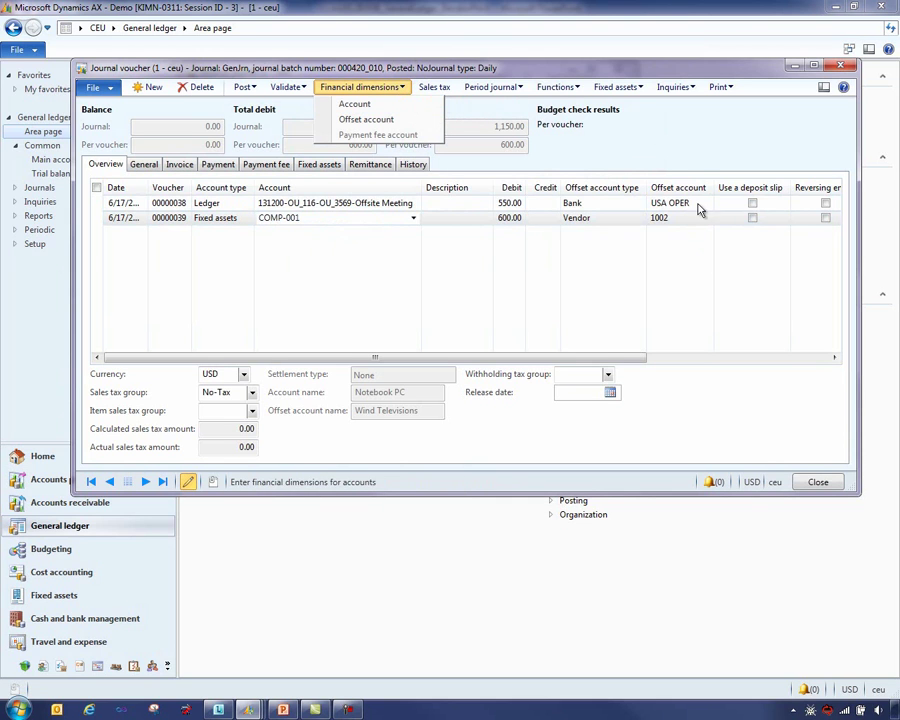
click(560, 176)
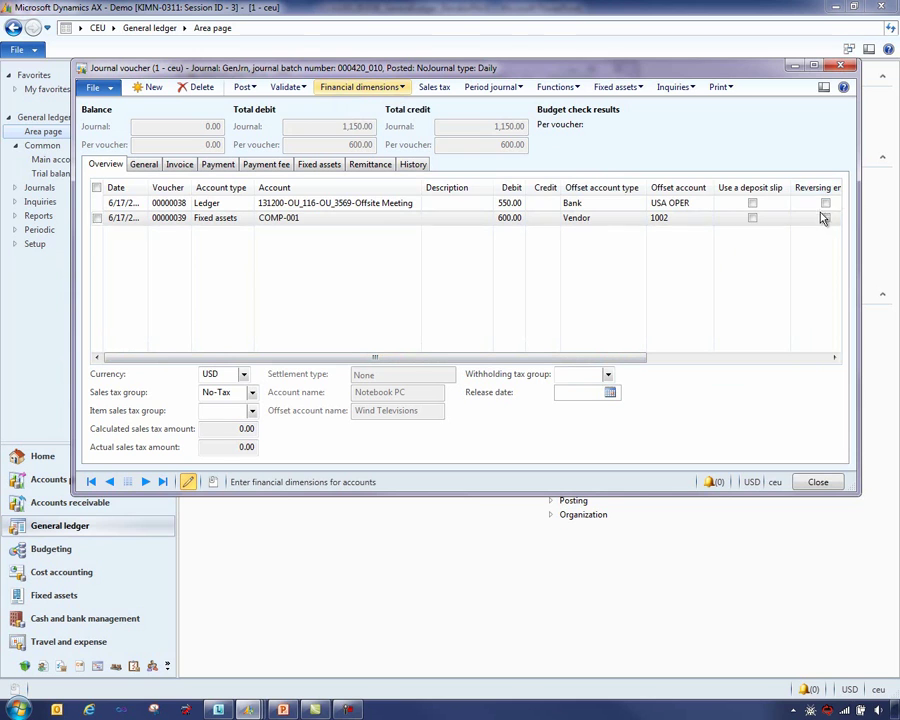
drag(422, 187, 322, 187)
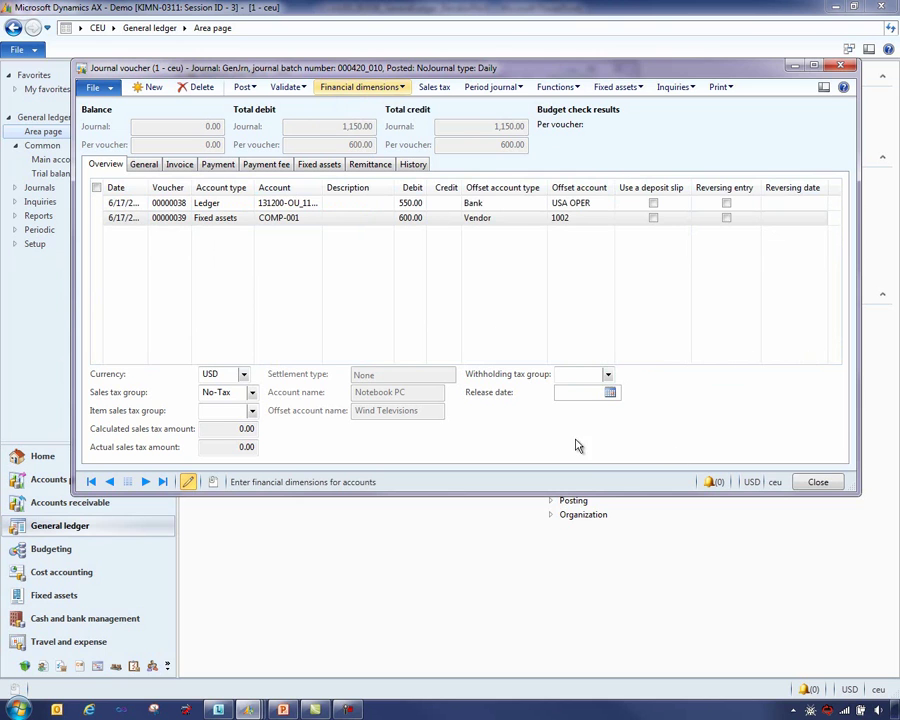
click(840, 66)
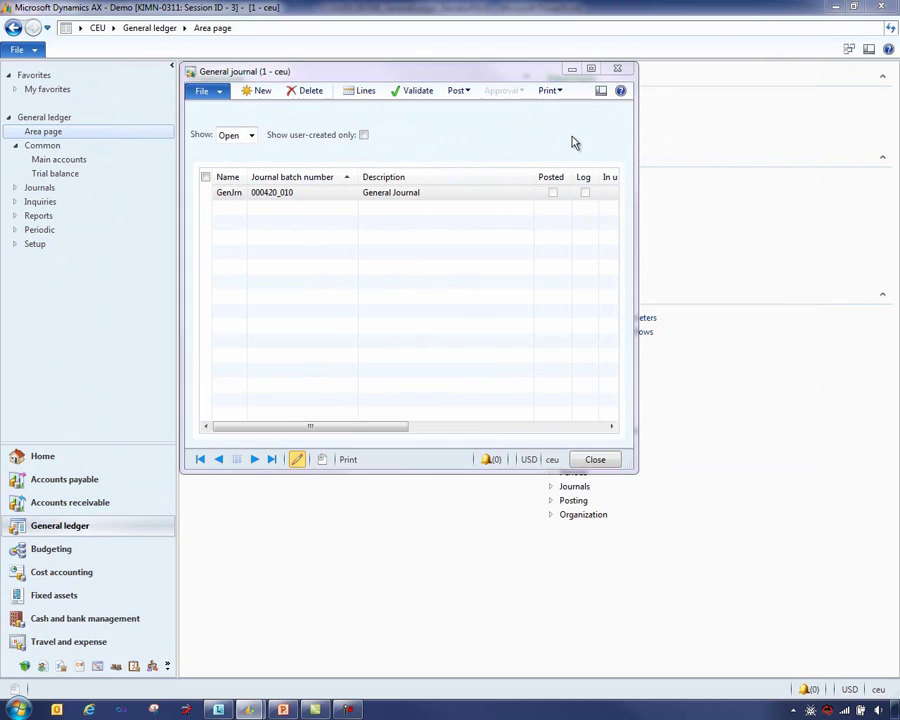
Close the General journal list and expand, then collapse, the Periodic Consolidate group.
click(622, 71)
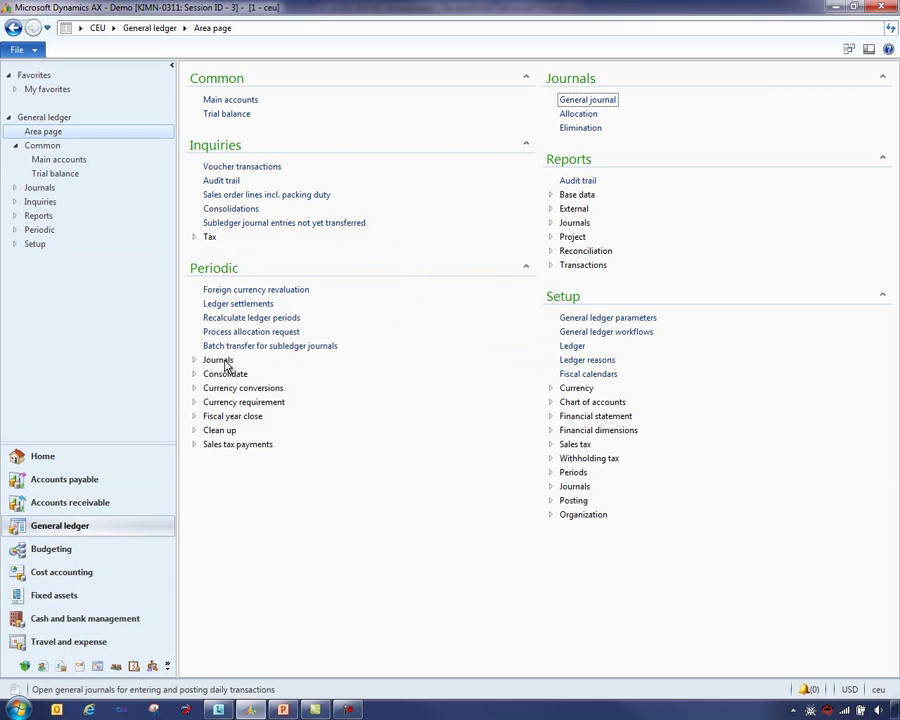
click(195, 376)
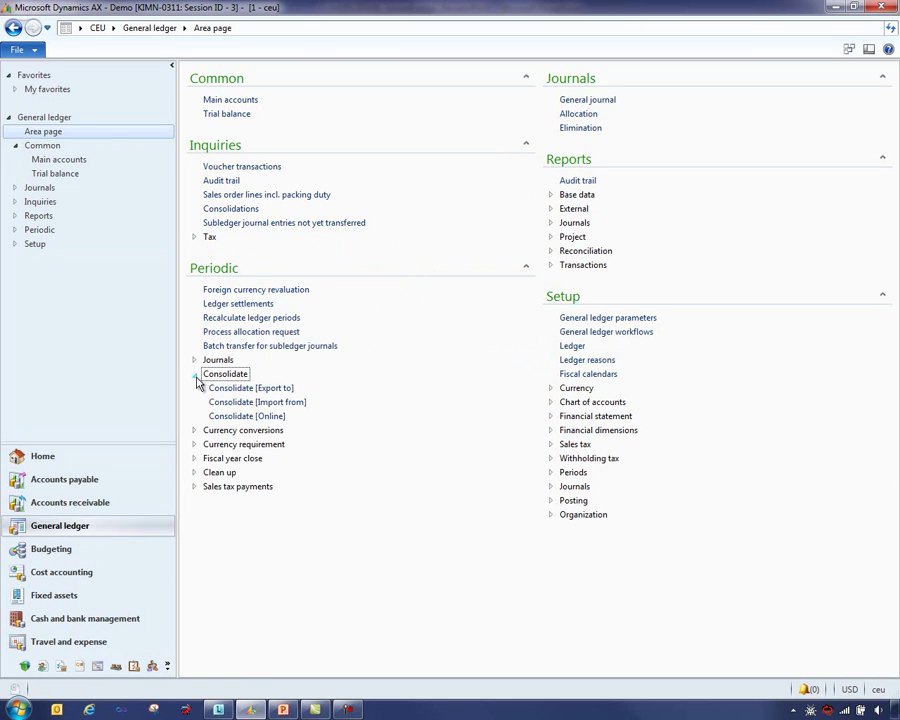
click(196, 378)
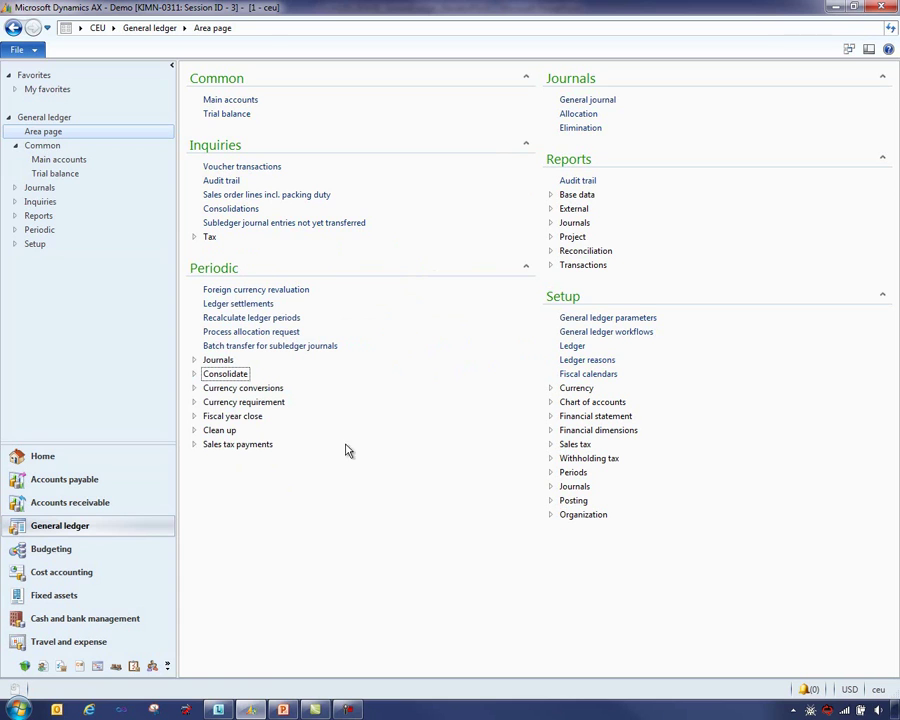
Expand and collapse the Fiscal year close and periodic Journals groups.
click(196, 416)
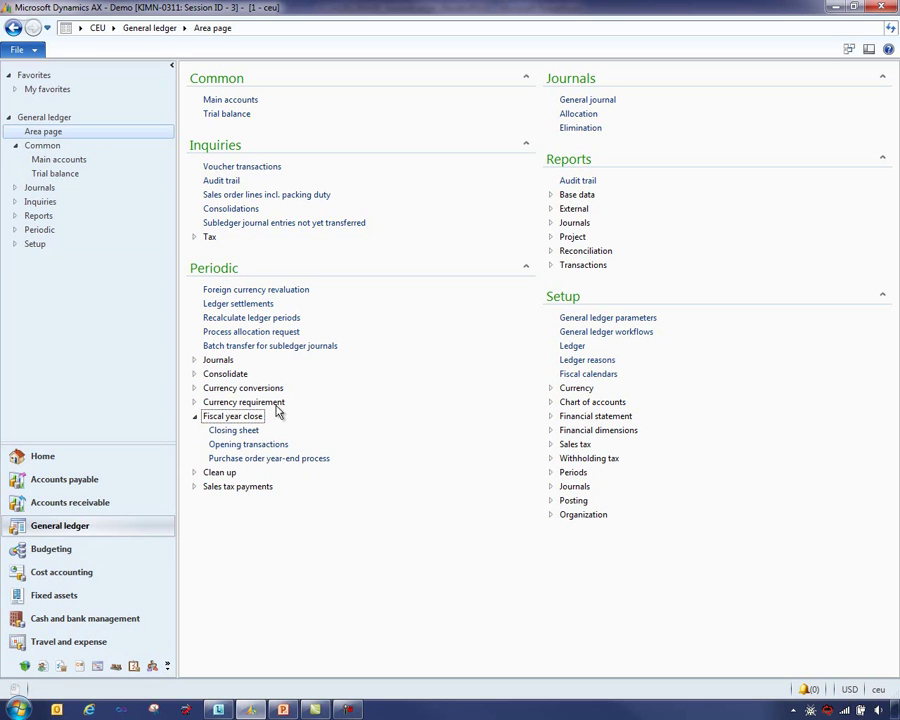
click(195, 361)
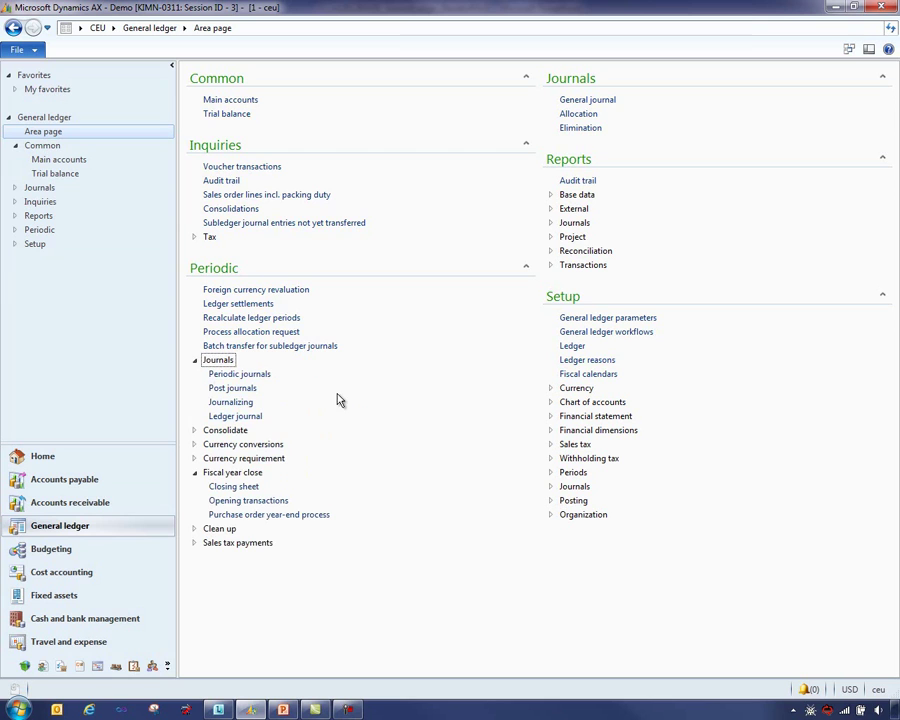
click(195, 361)
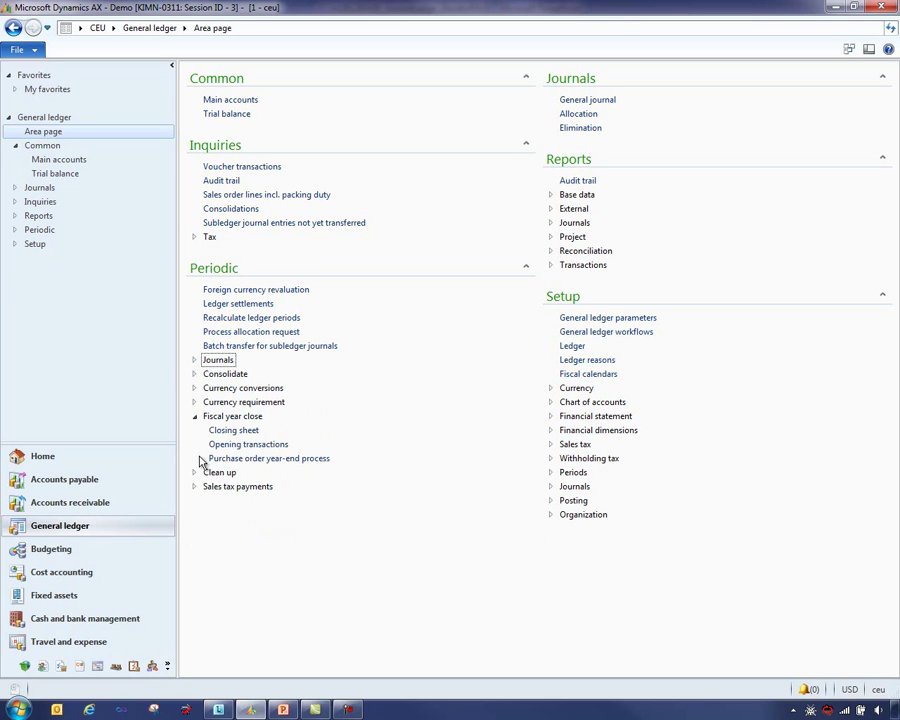
click(195, 416)
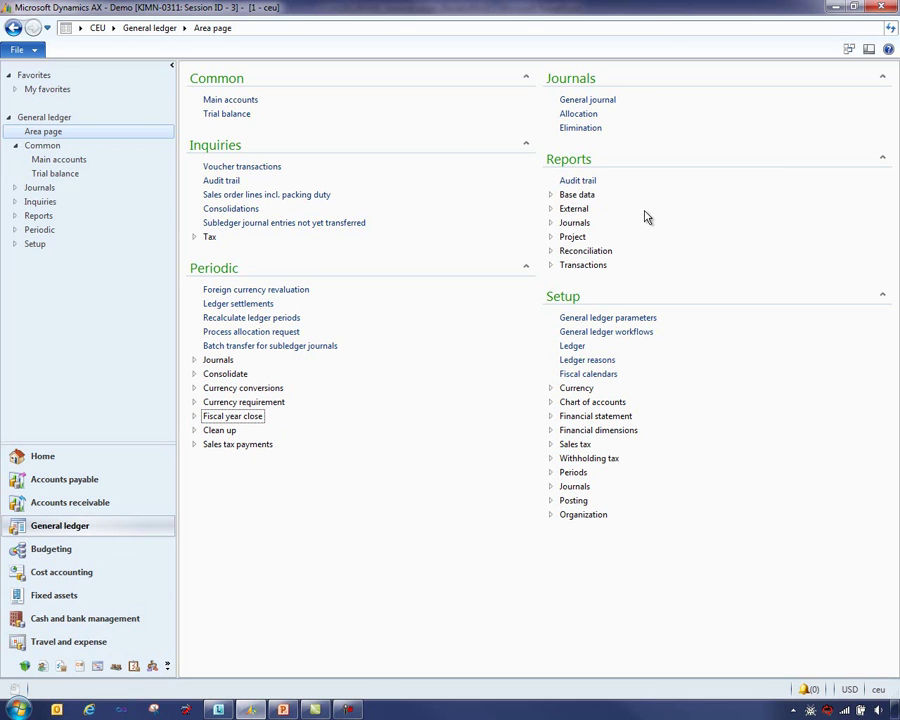
Expand the Transactions, Base data, External and Reconciliation report groups, then collapse Transactions.
click(550, 266)
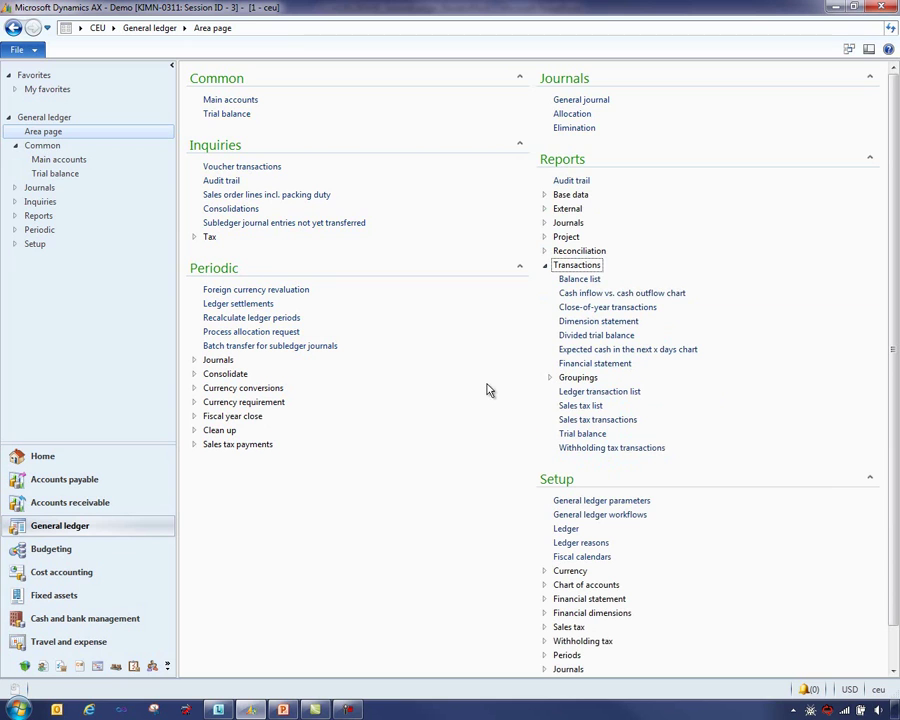
click(545, 195)
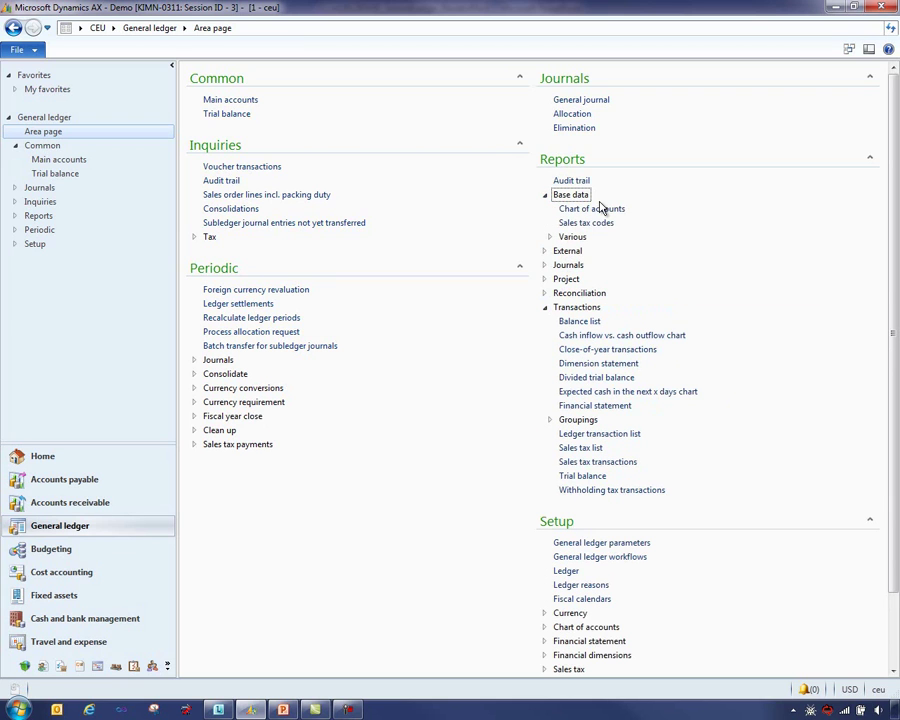
click(544, 251)
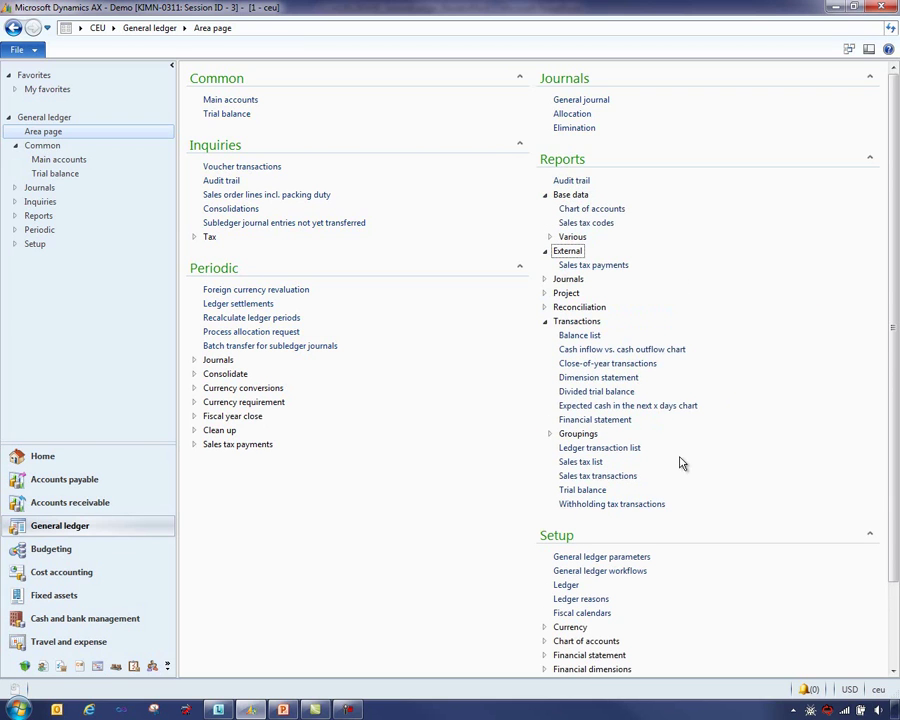
click(545, 308)
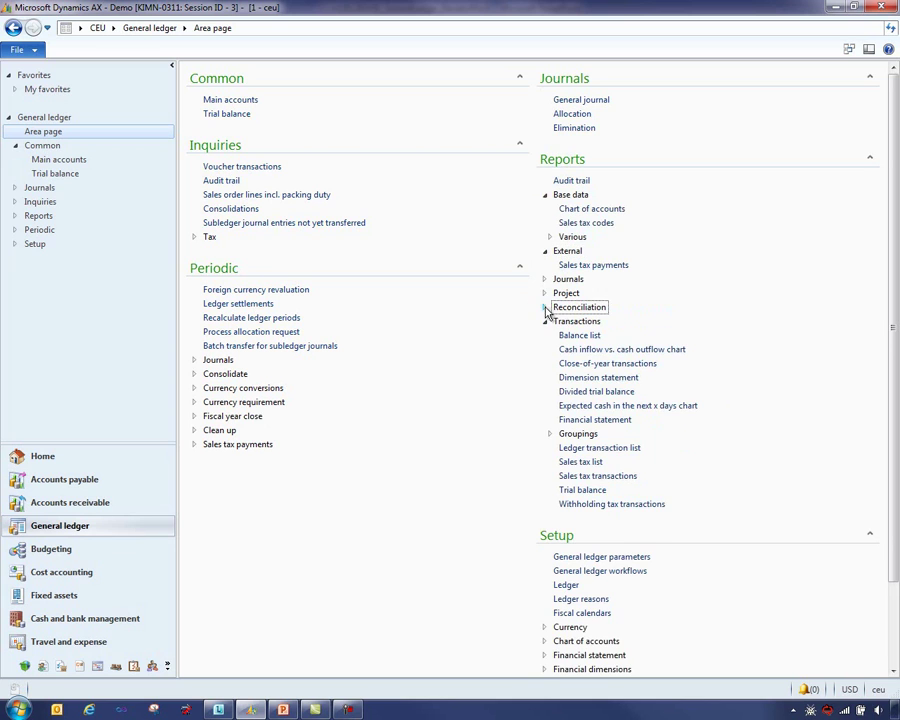
click(545, 308)
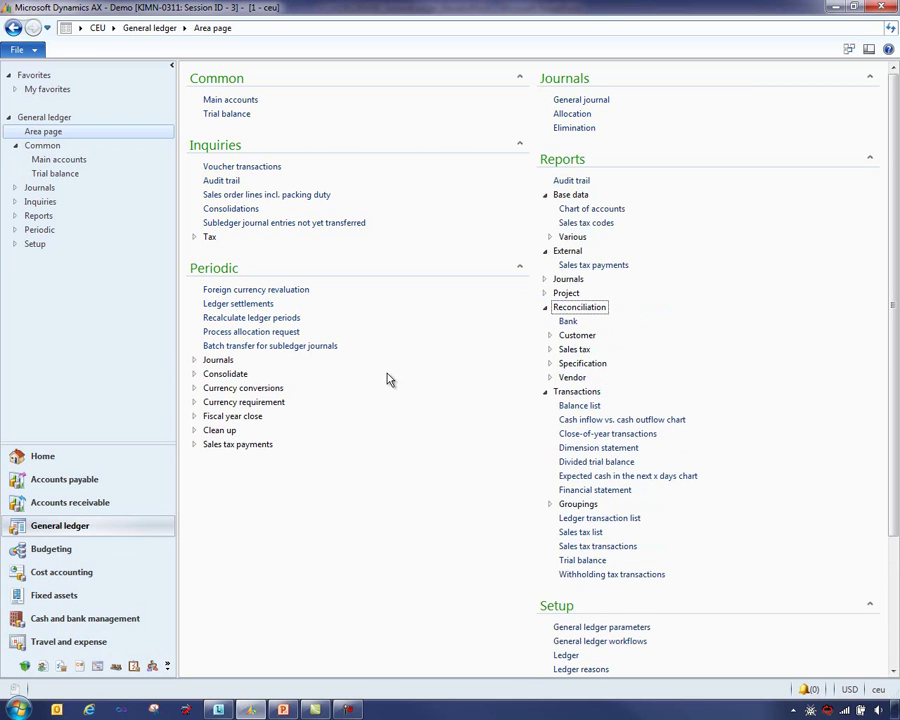
click(551, 408)
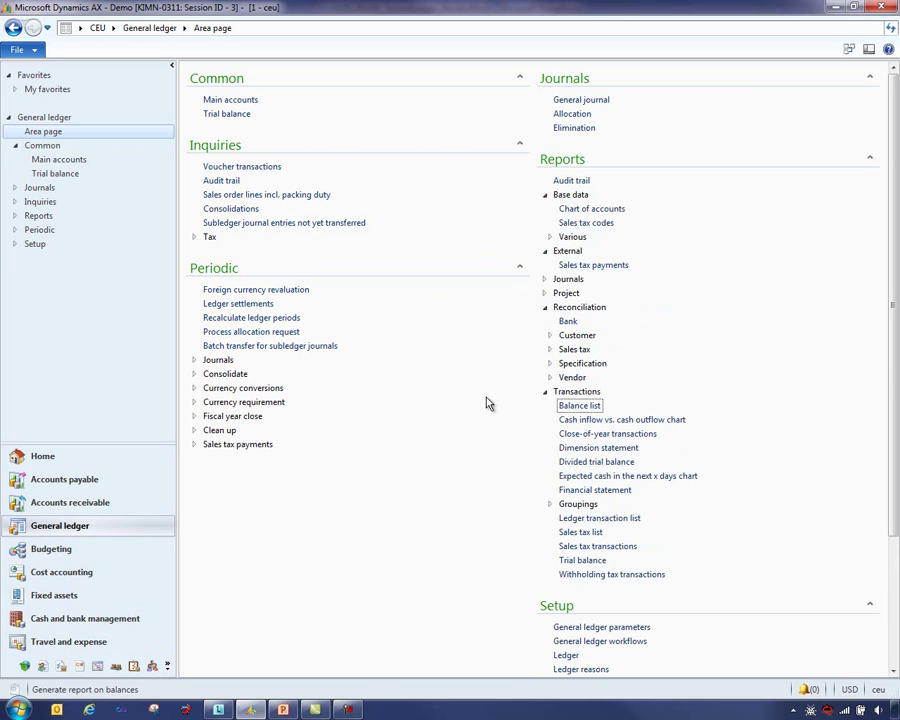
click(549, 396)
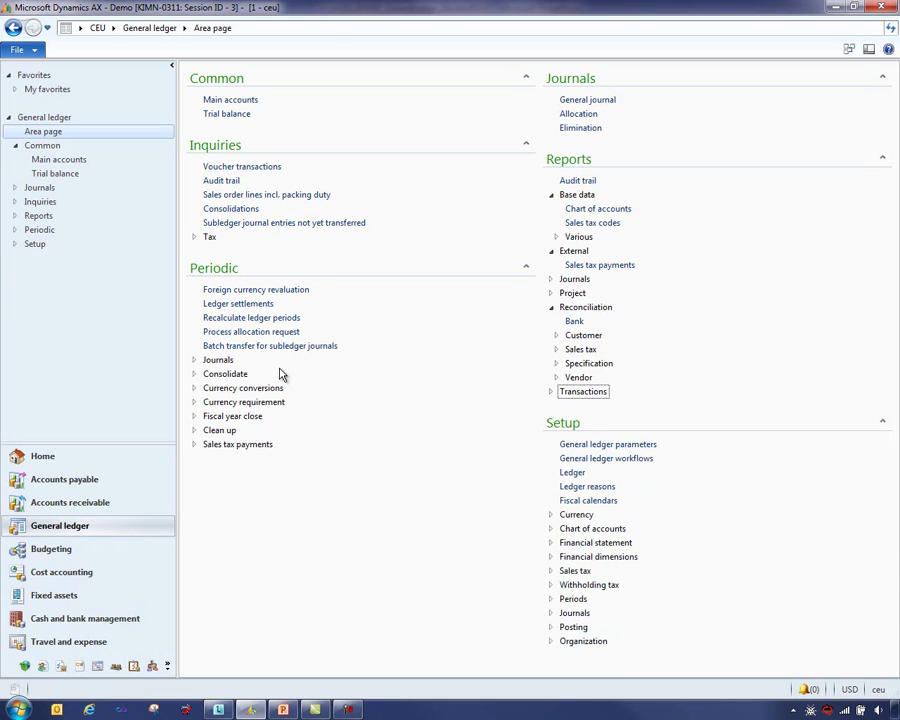
Expand and collapse the Currency, Chart of accounts and Financial dimensions setup groups.
click(550, 515)
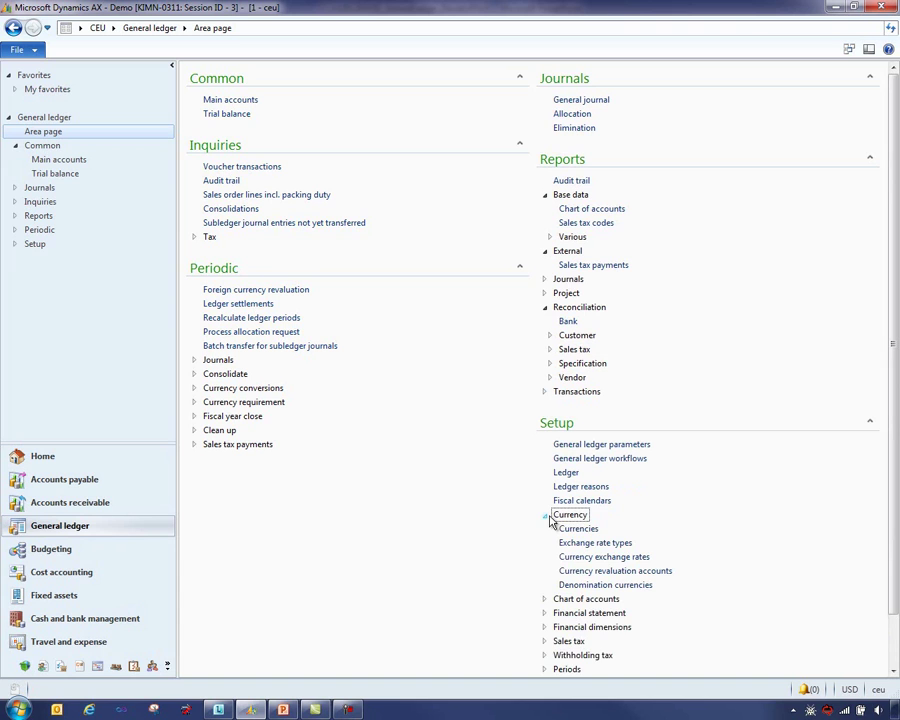
click(549, 516)
click(550, 529)
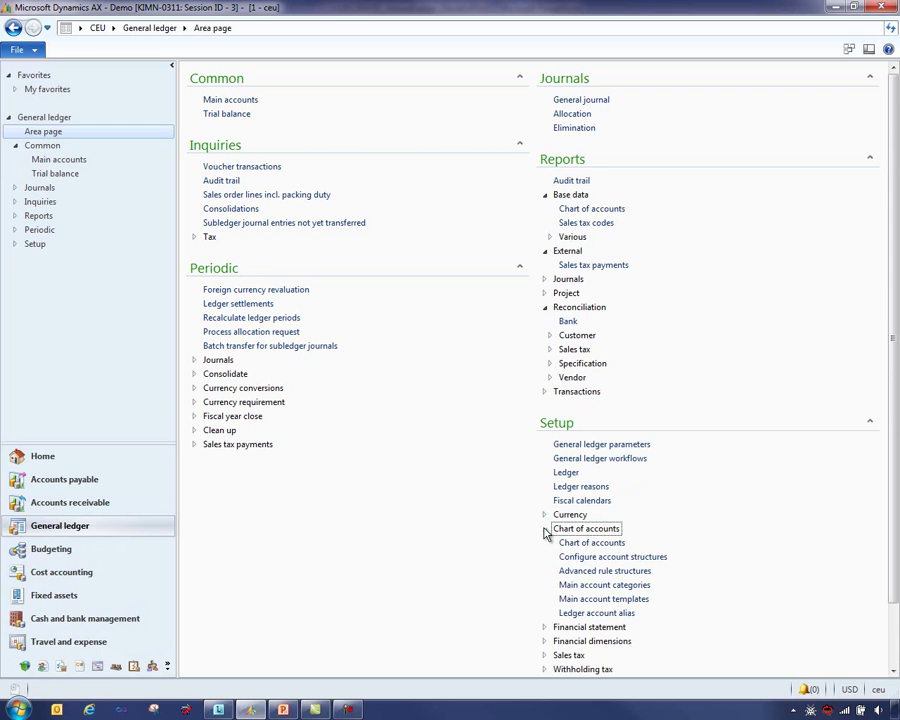
click(543, 529)
click(552, 561)
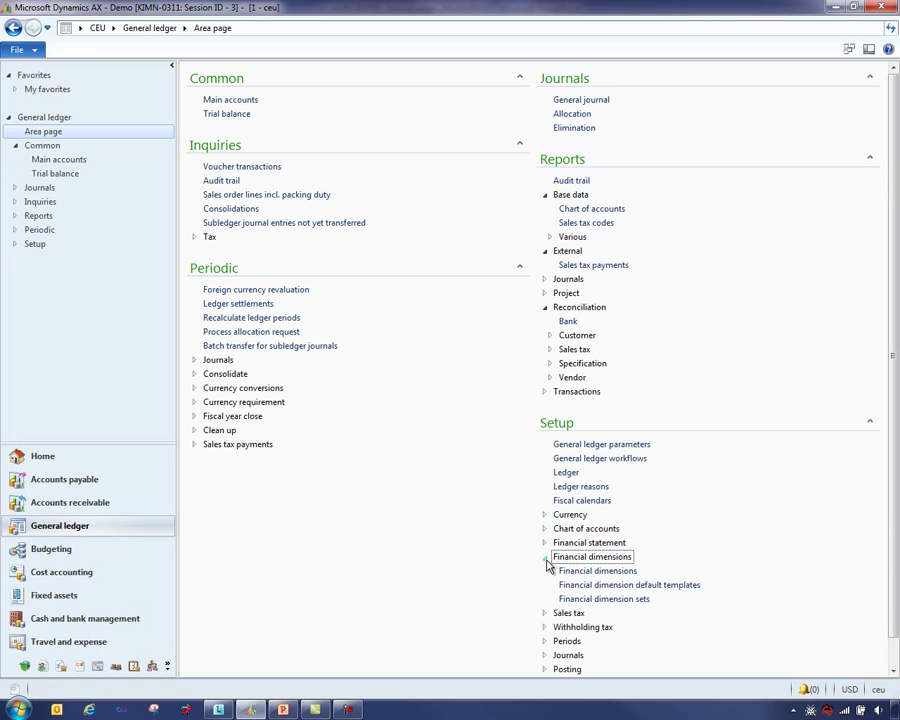
click(546, 560)
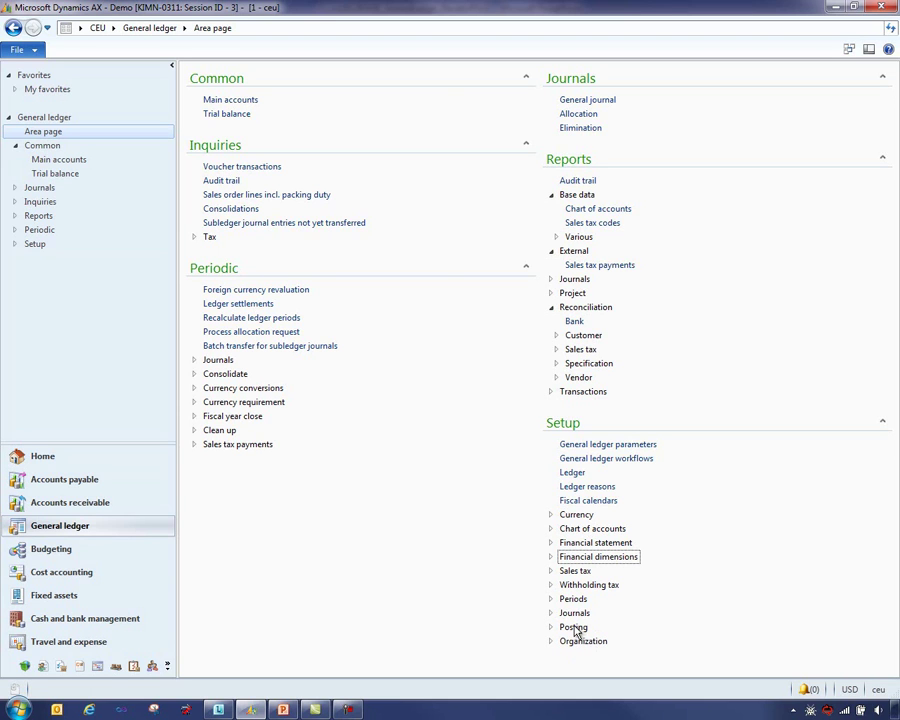
click(567, 478)
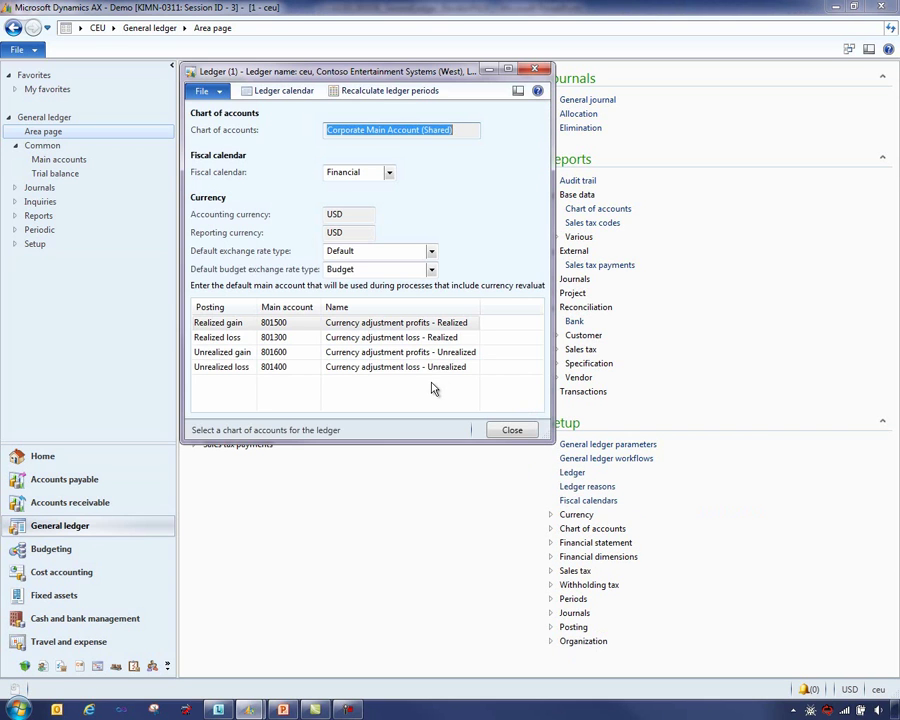
drag(396, 74, 407, 96)
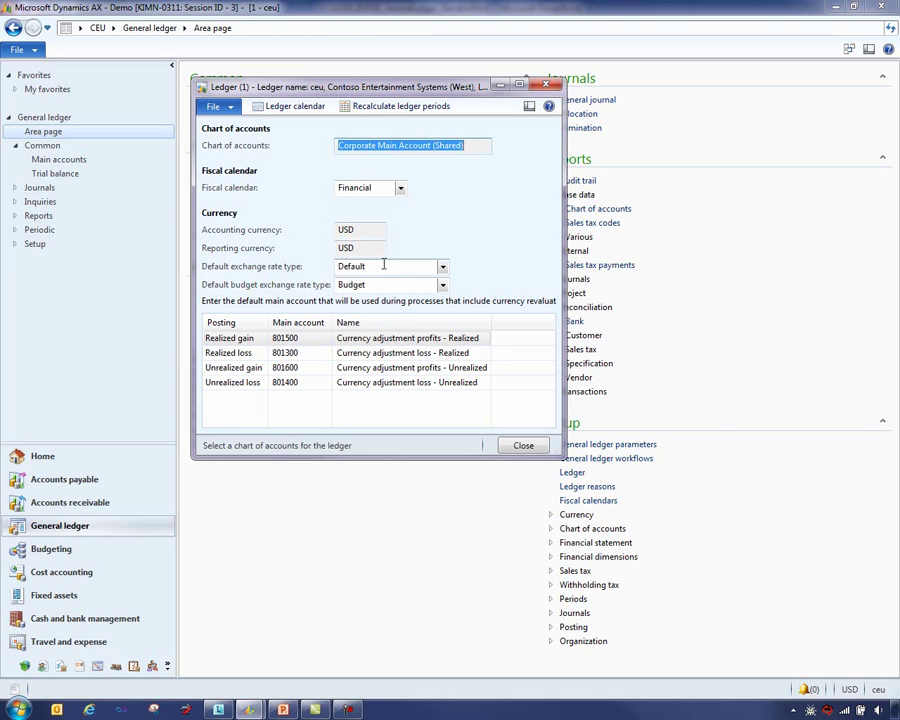
mouse_move(390, 272)
click(524, 446)
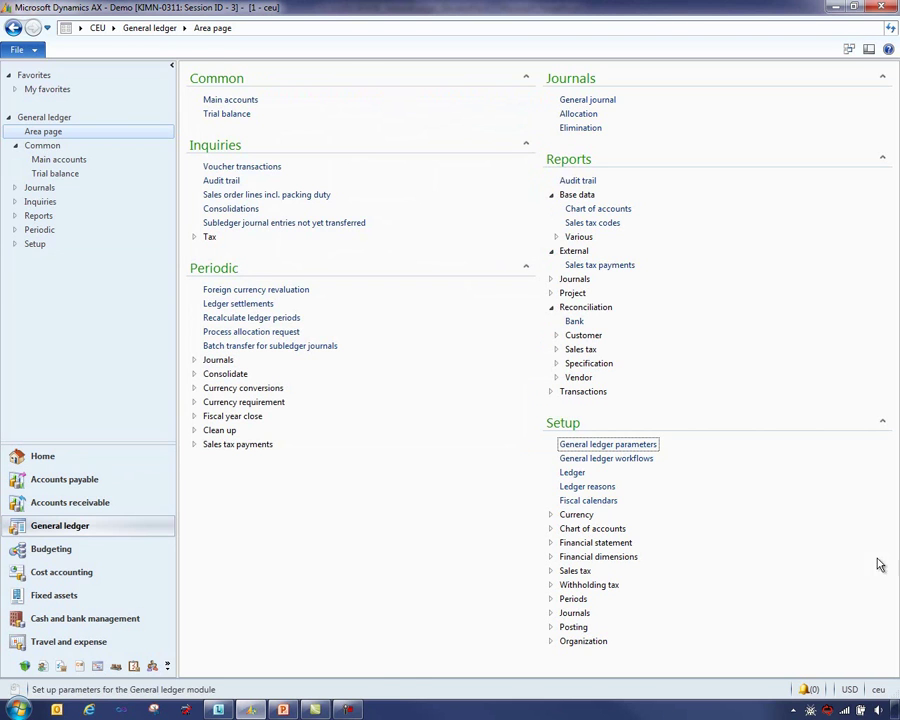